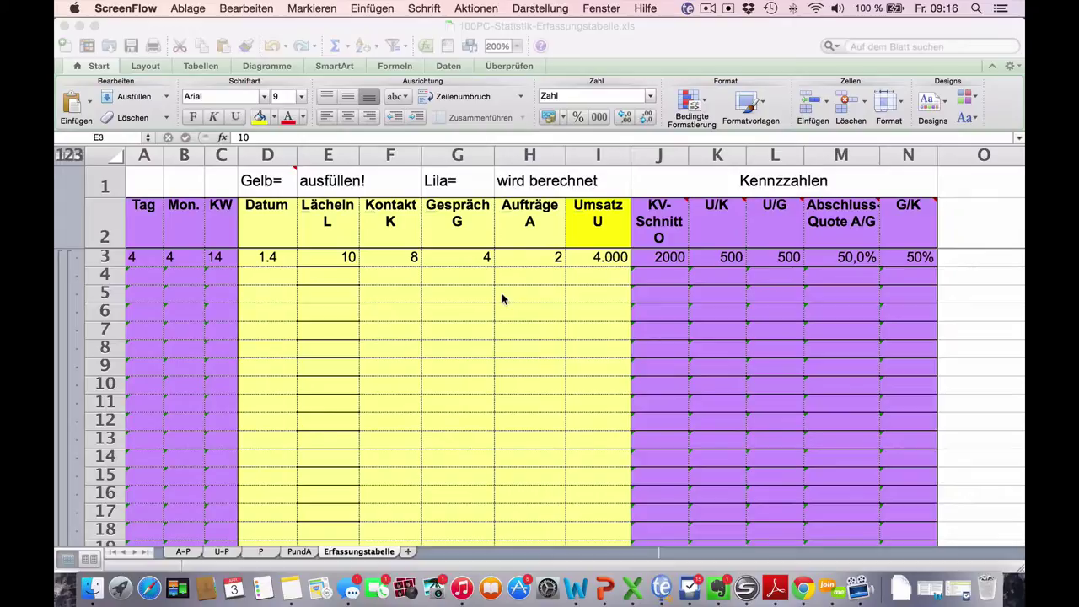
Review the sample entries in row 3 across the yellow input columns, from Datum to Umsatz
click(271, 259)
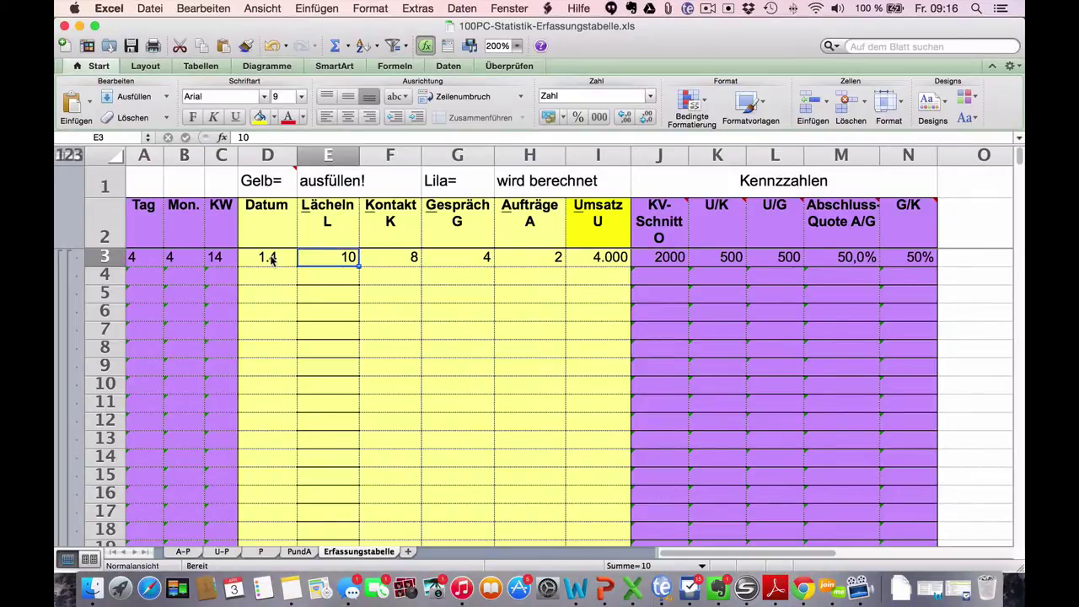
click(268, 258)
key(Up)
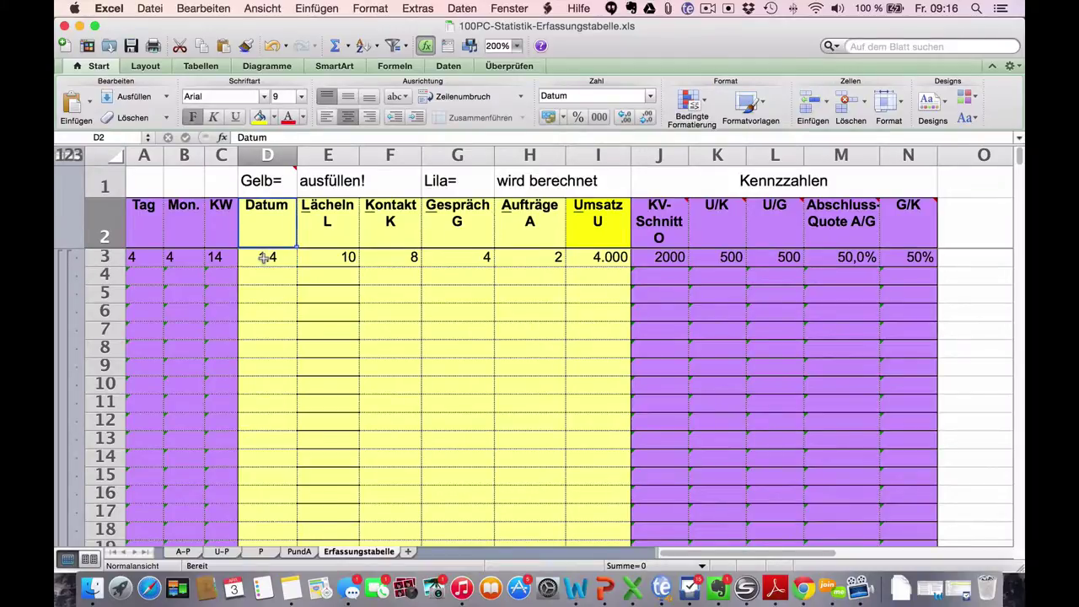
click(264, 258)
key(Right)
key(Right)
key(Right)
key(Right)
key(Right)
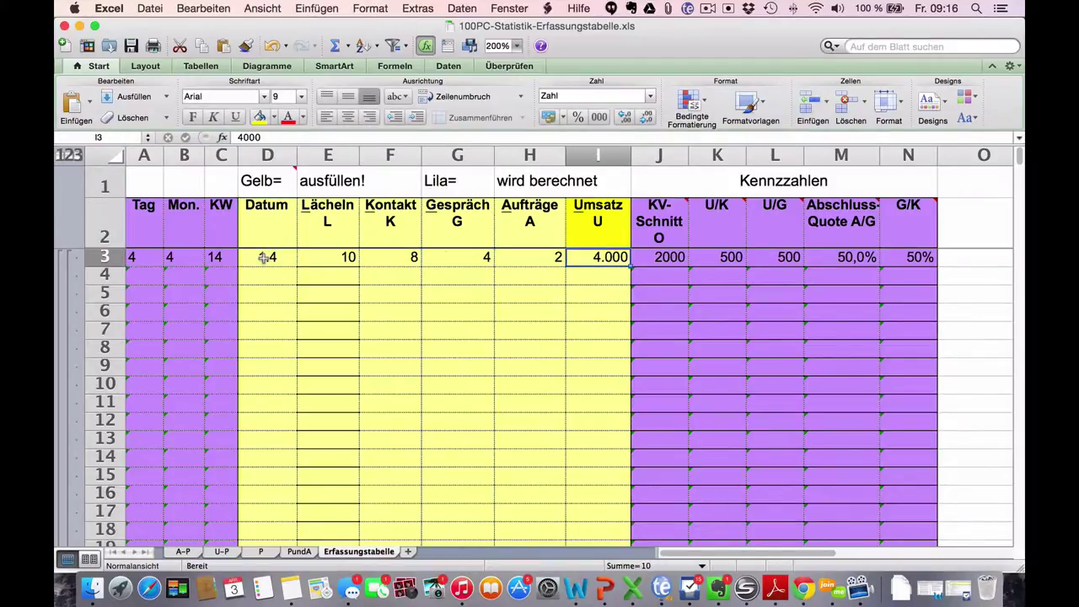
key(Left)
key(Left)
key(Left)
key(Left)
key(Left)
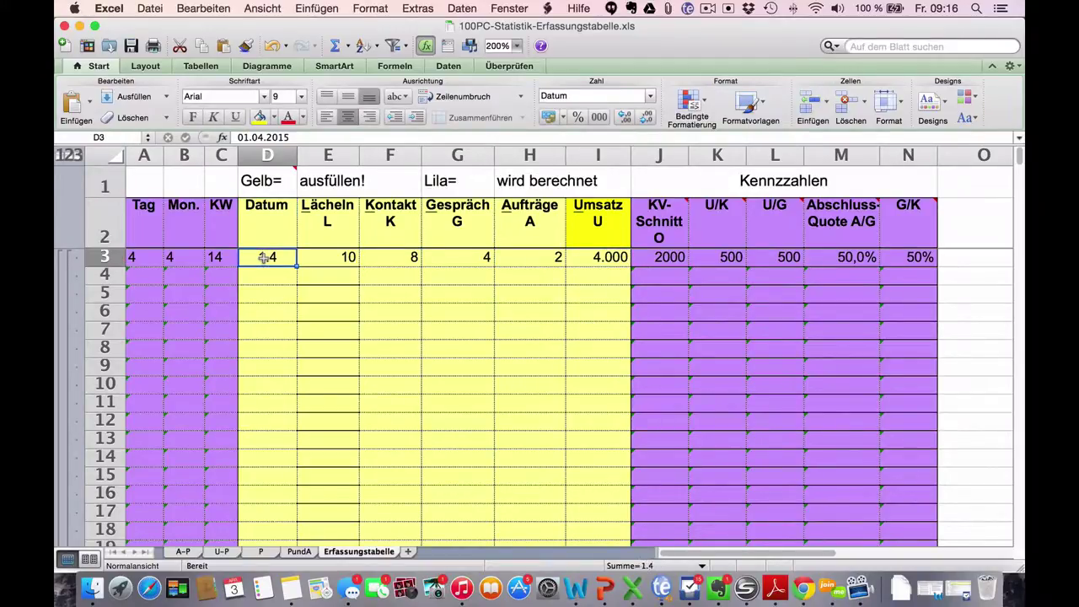
Examine the formulas that derive Tag, Mon. and KW from the date in row 3
key(Left)
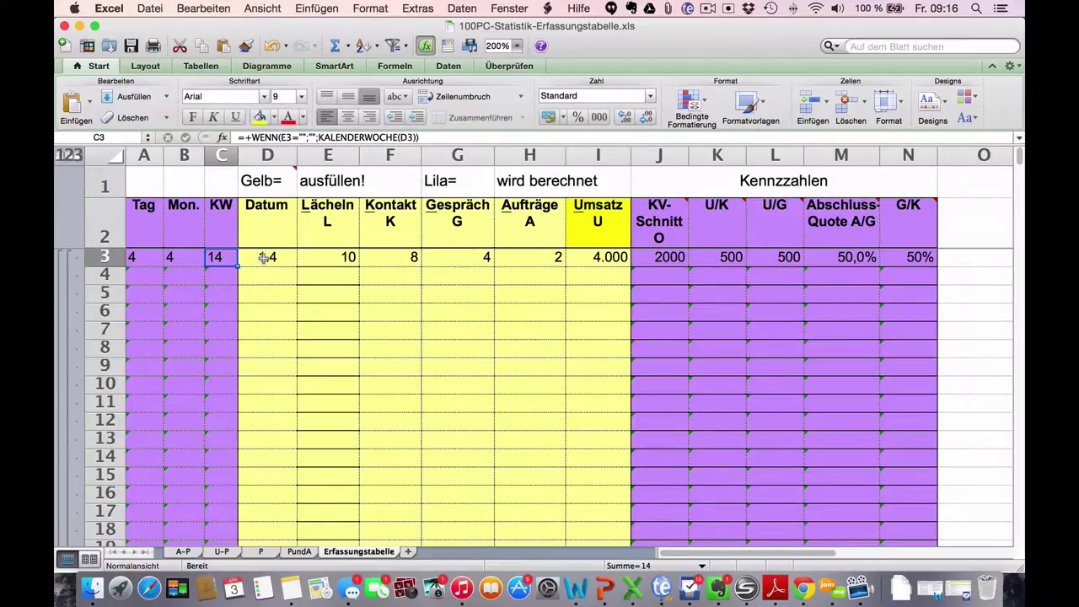
key(Left)
key(Left)
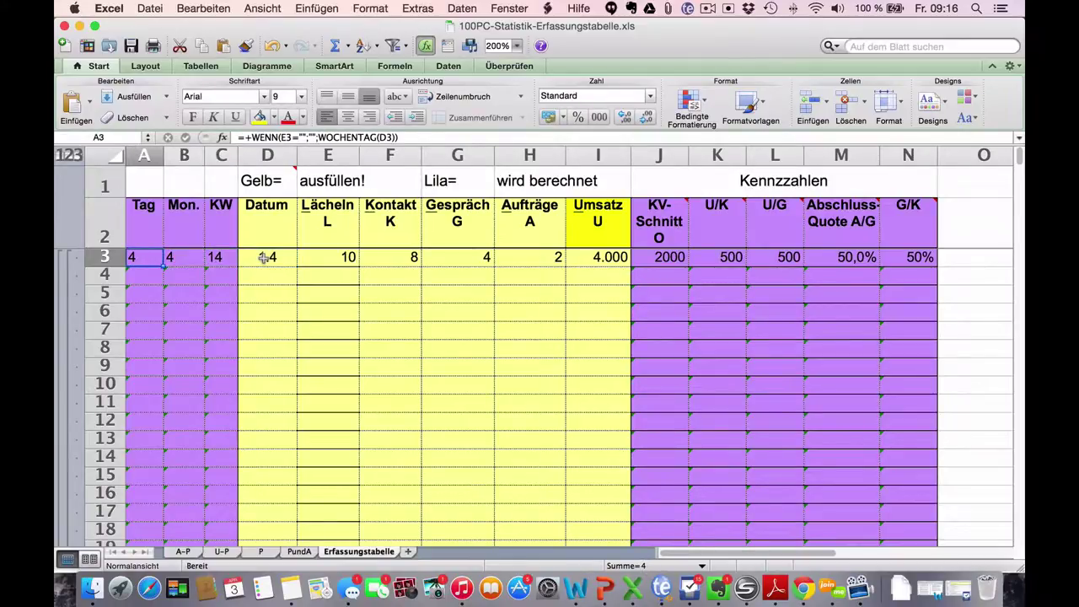
key(Right)
key(Right)
key(Right)
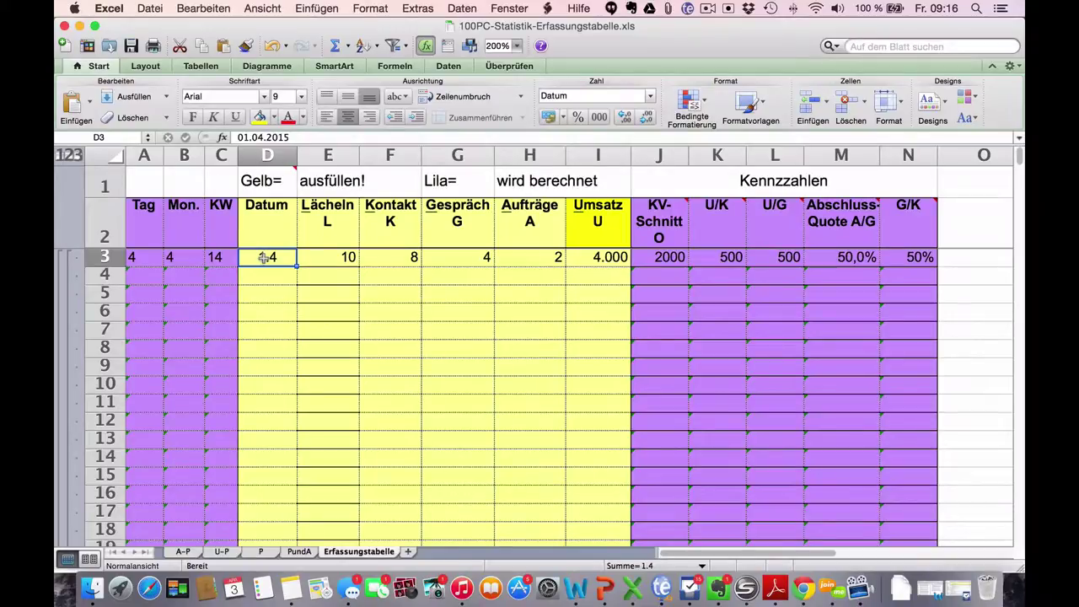
key(Left)
key(Left)
key(Right)
key(Right)
Enter the date 03.04.2015 in cell D4 below the first Datum entry
key(Down)
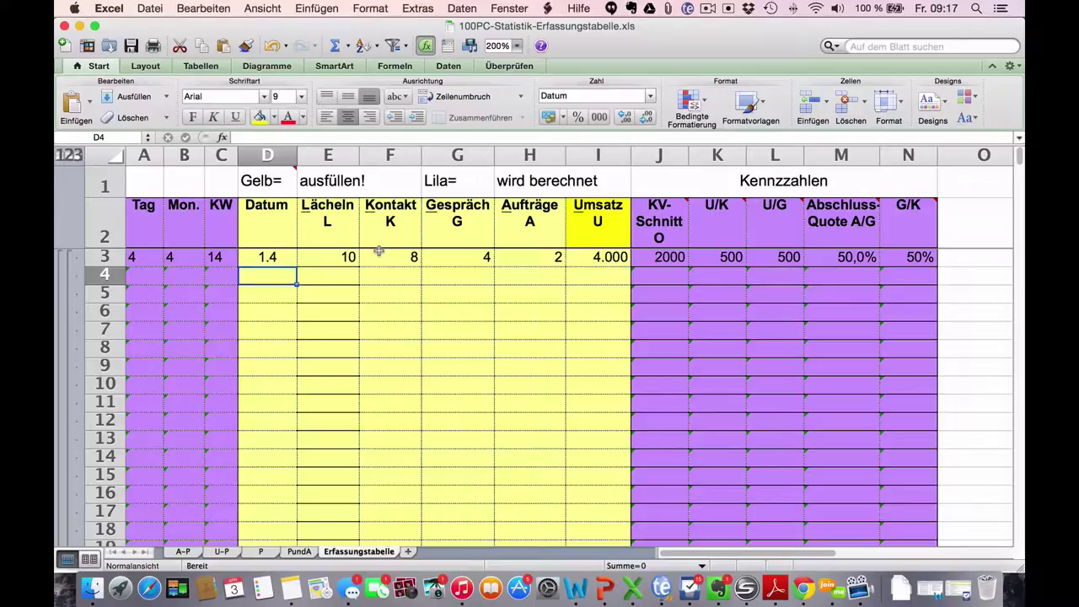
text(03.0)
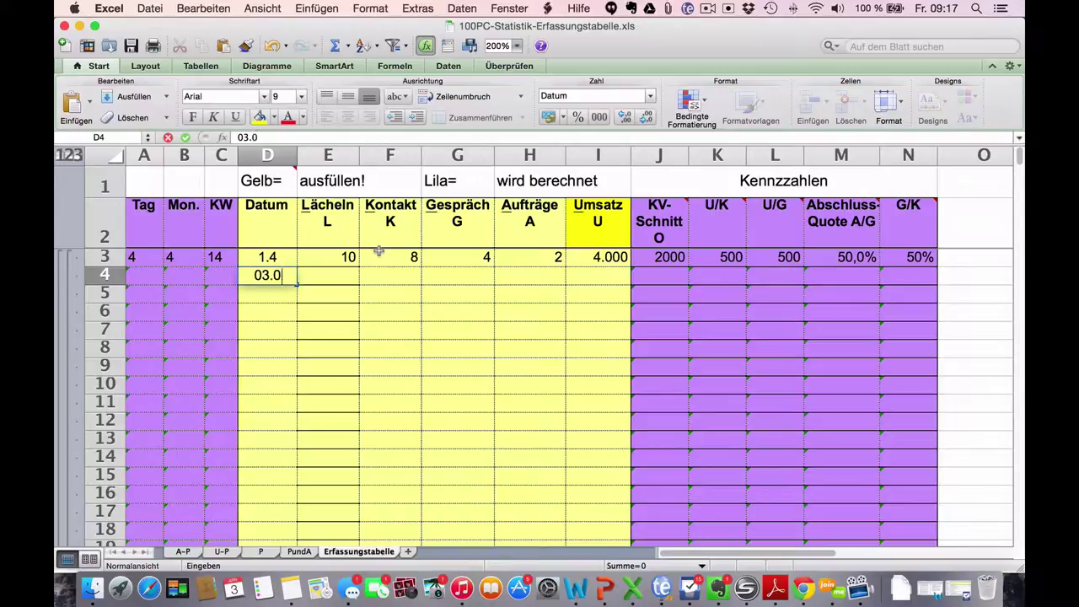
text(4.2015)
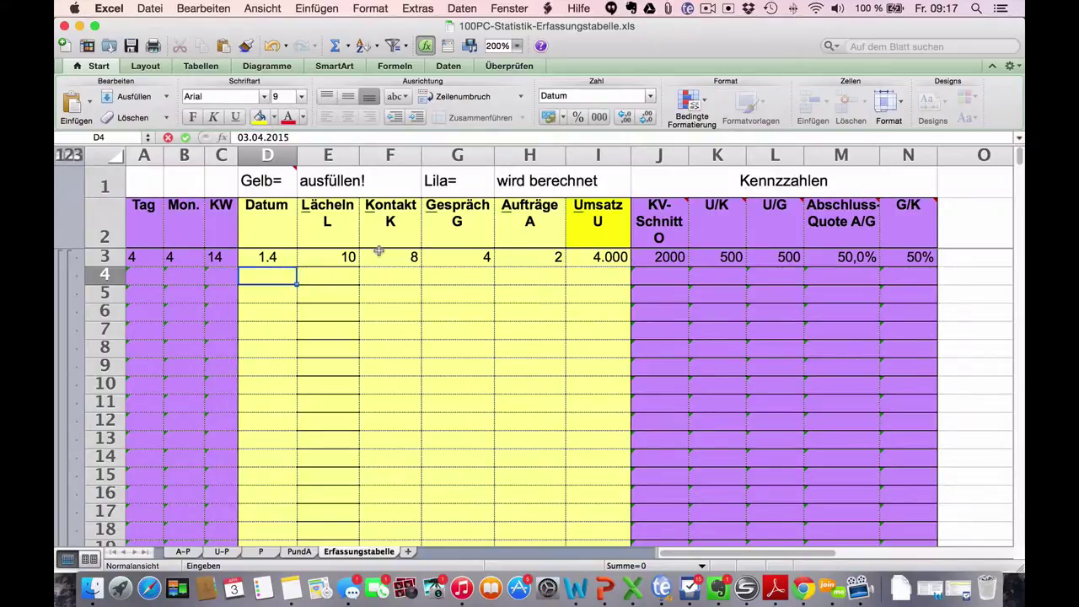
key(Return)
Fill the weekday formula from A3 and the month formula from B3 down their columns
key(Up)
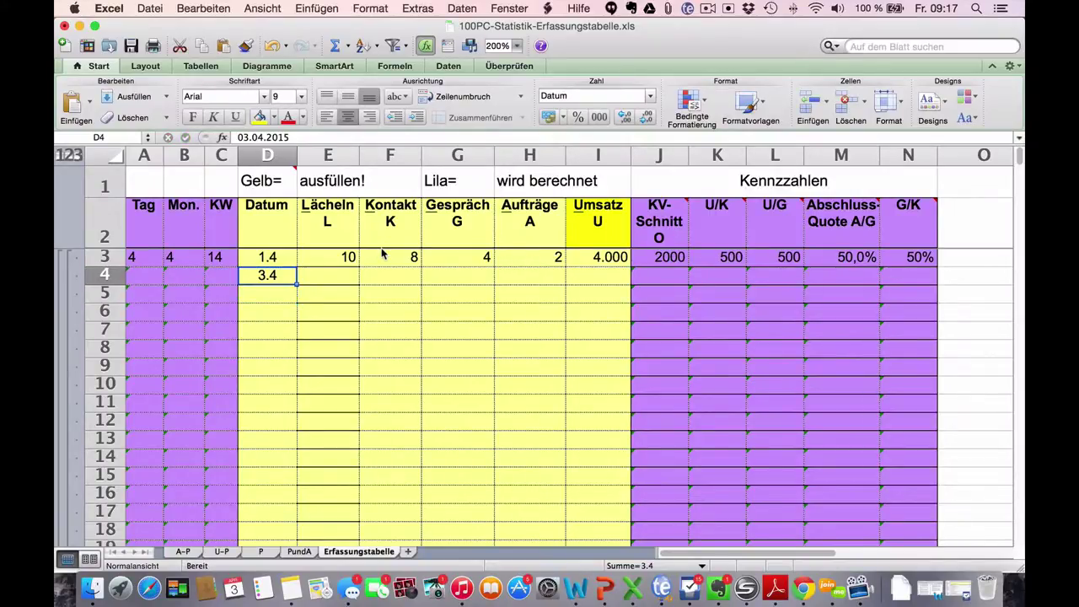
key(Left)
key(Left)
key(Left)
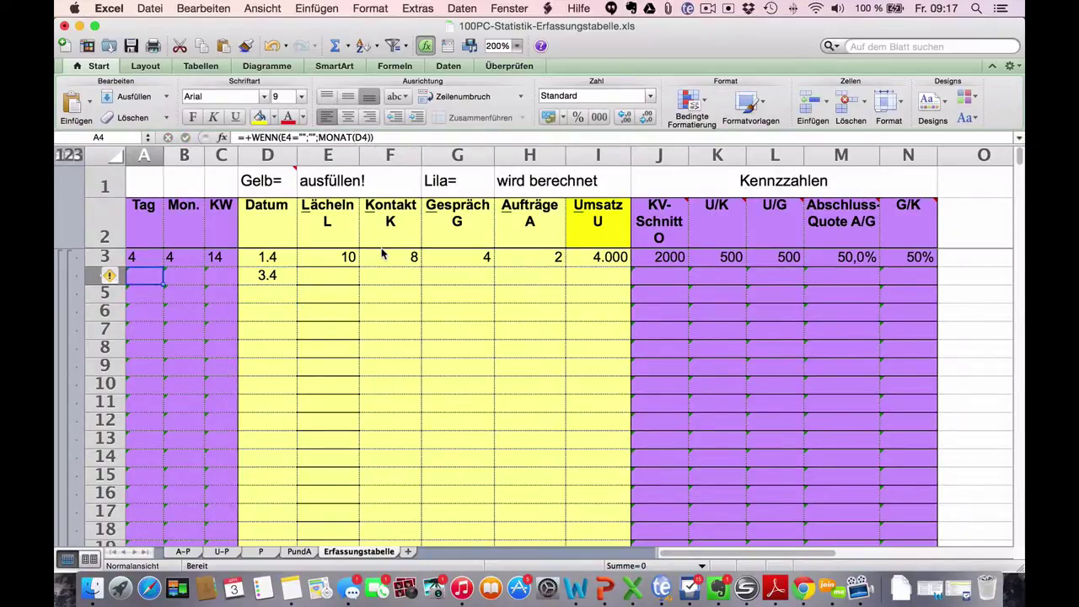
key(Up)
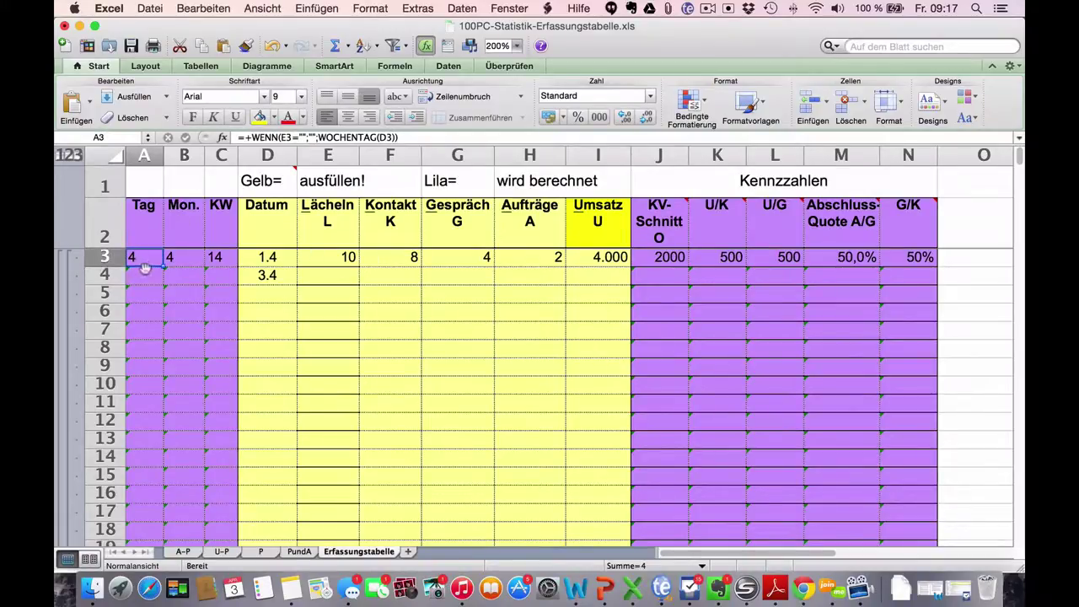
double_click(163, 266)
click(181, 261)
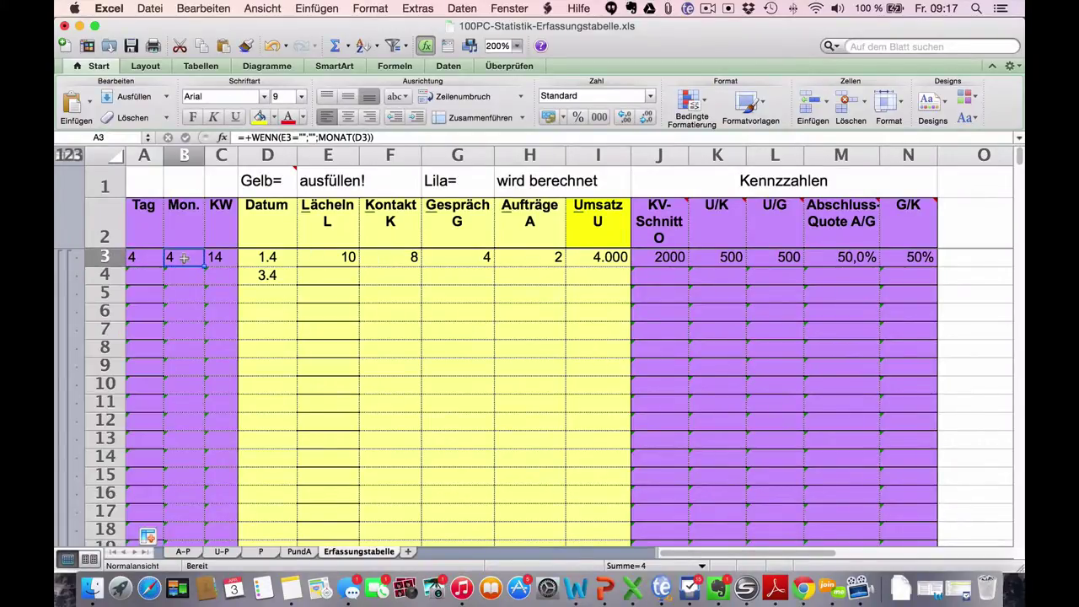
double_click(204, 264)
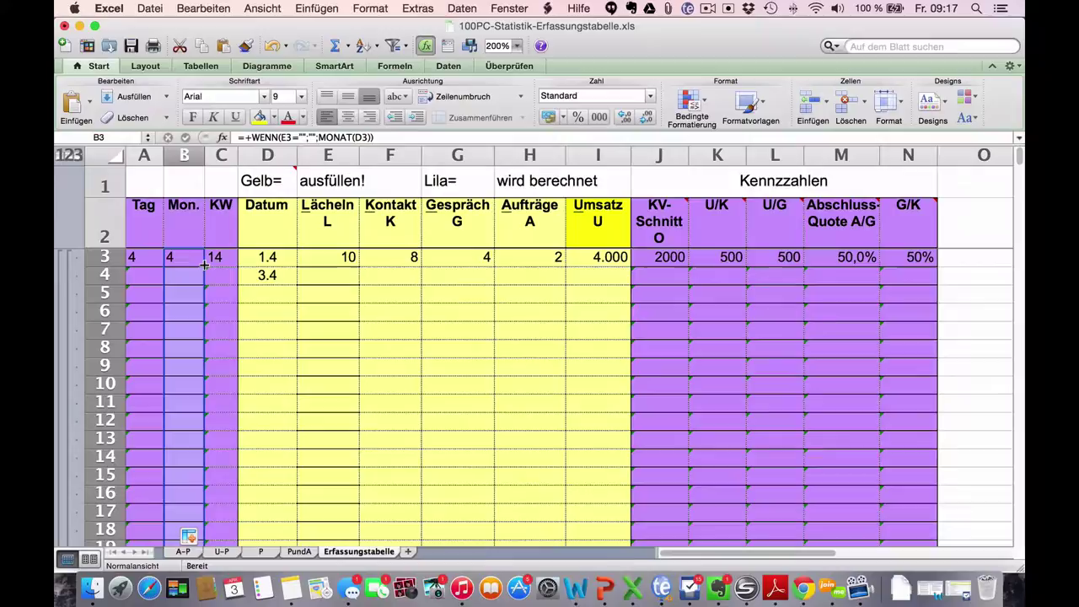
Enter 12 under Lächeln and 10 under Kontakt in row 4
click(316, 278)
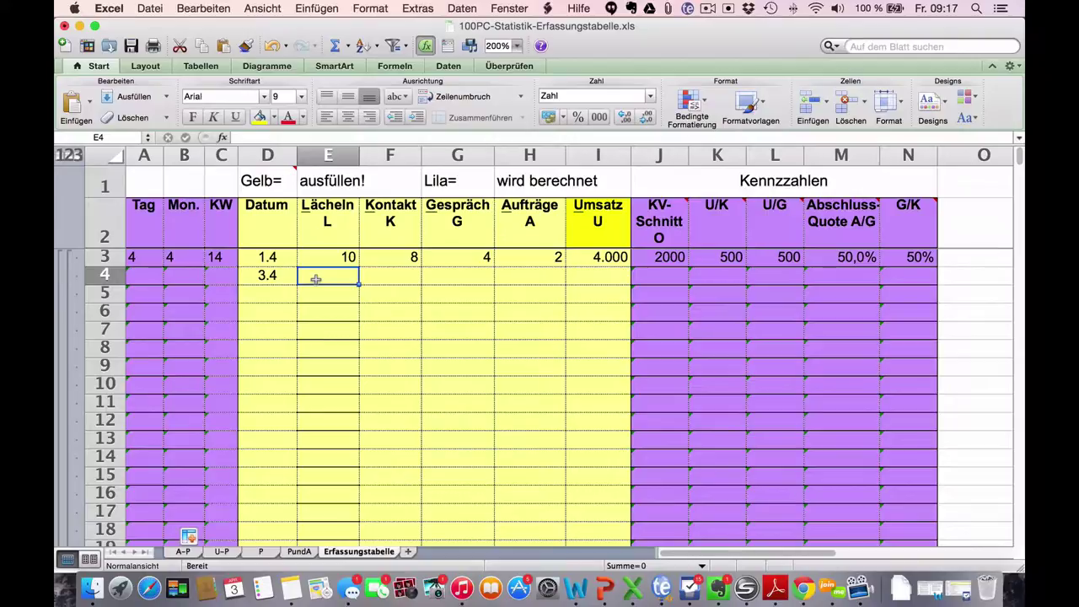
text(12)
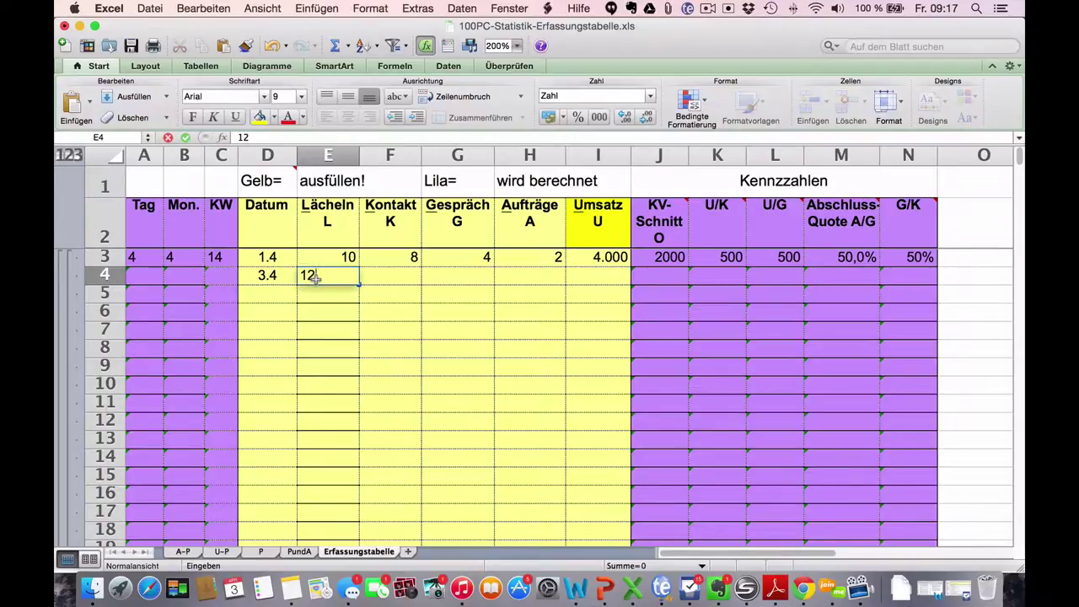
key(Return)
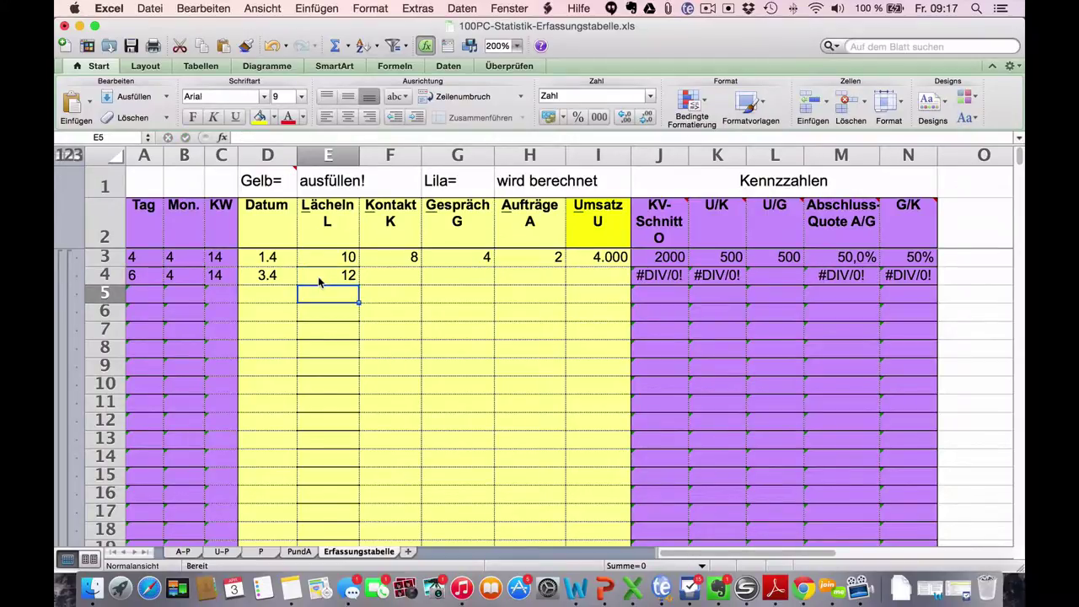
click(318, 276)
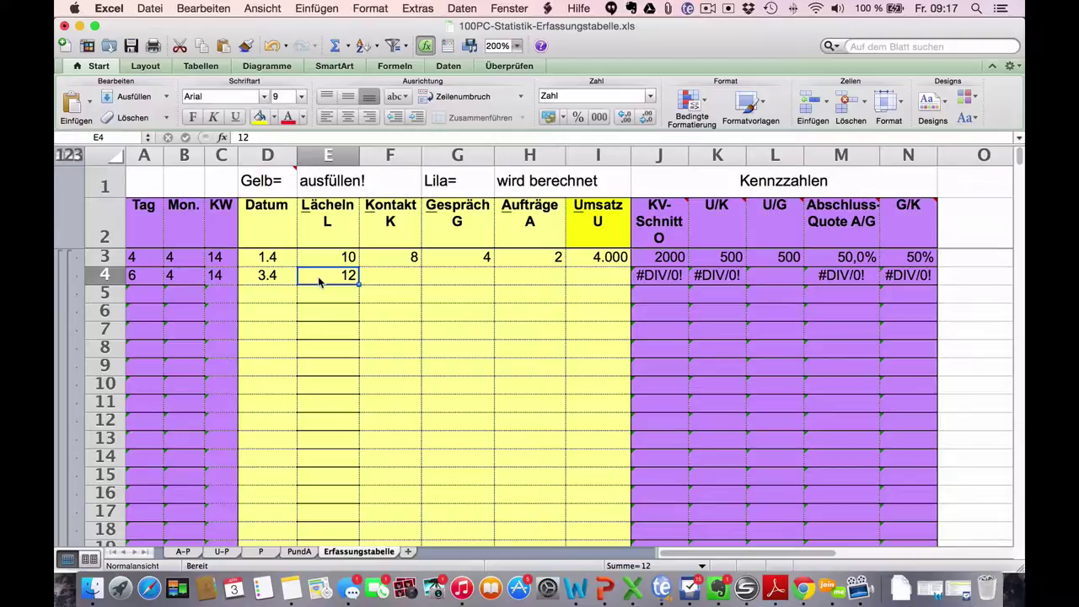
key(Tab)
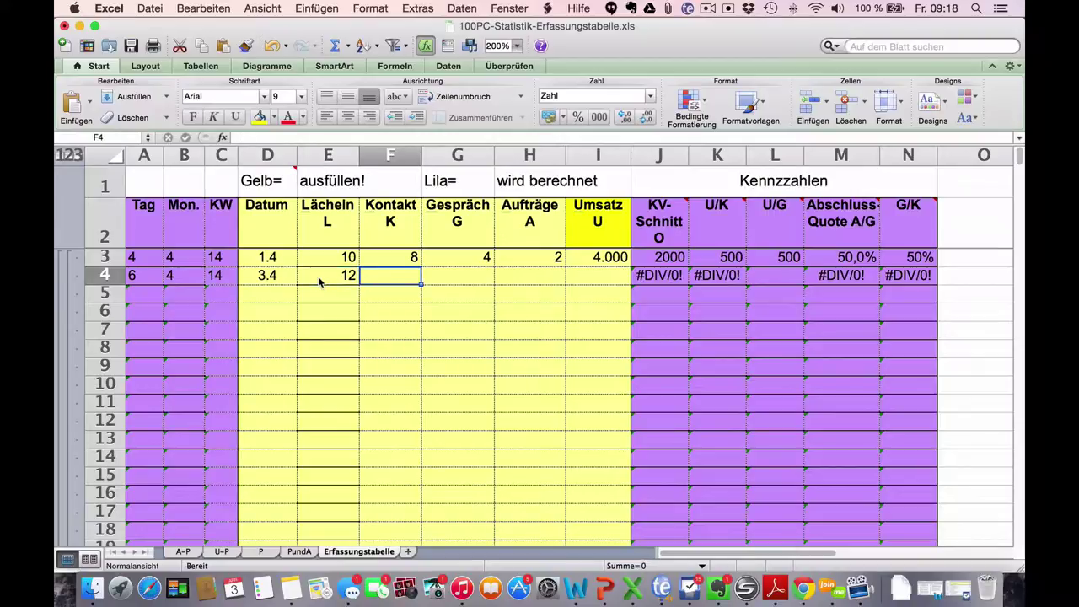
text(8)
key(BackSpace)
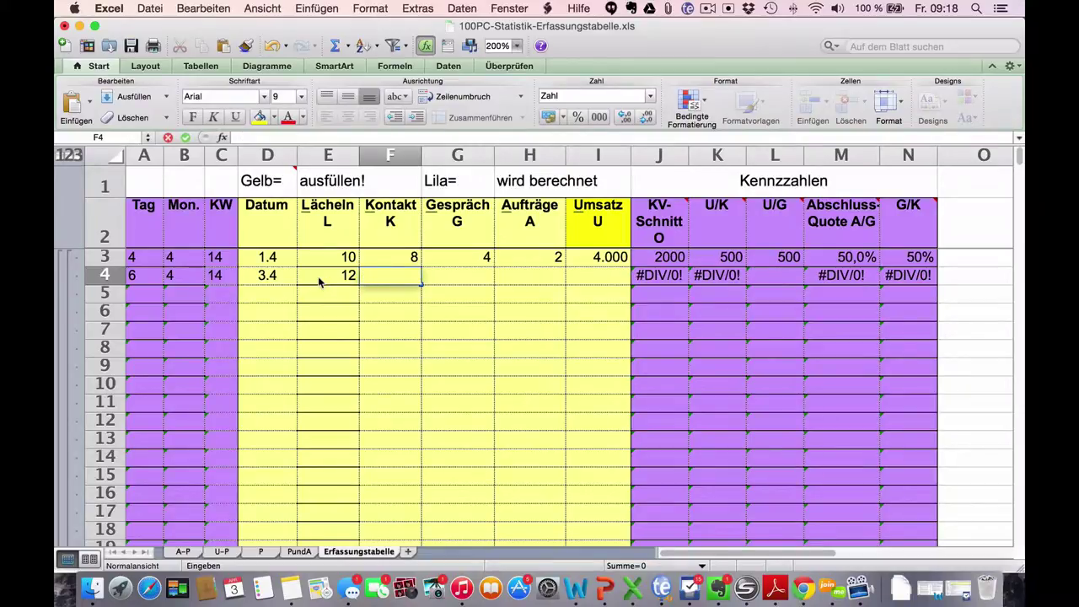
text(10)
key(Tab)
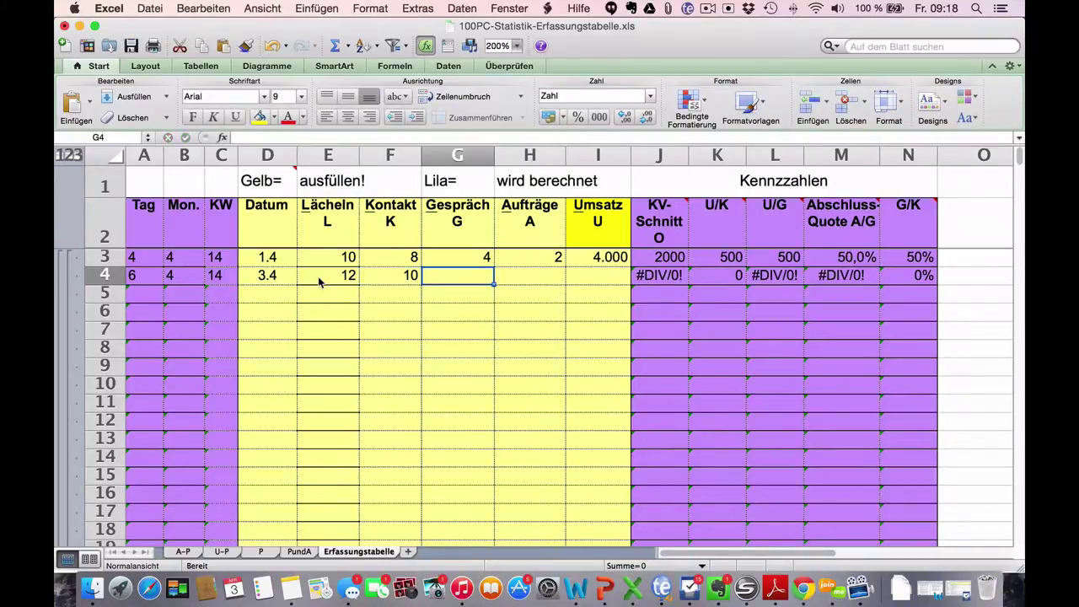
Enter 5 under Gespräch and 3 under Aufträge in row 4
text(5)
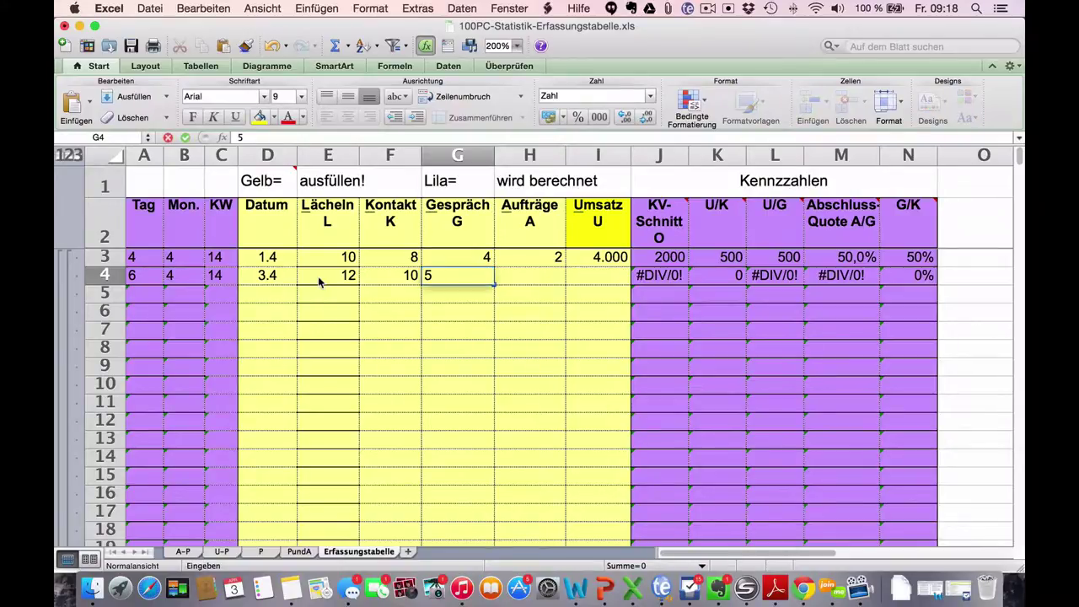
key(Tab)
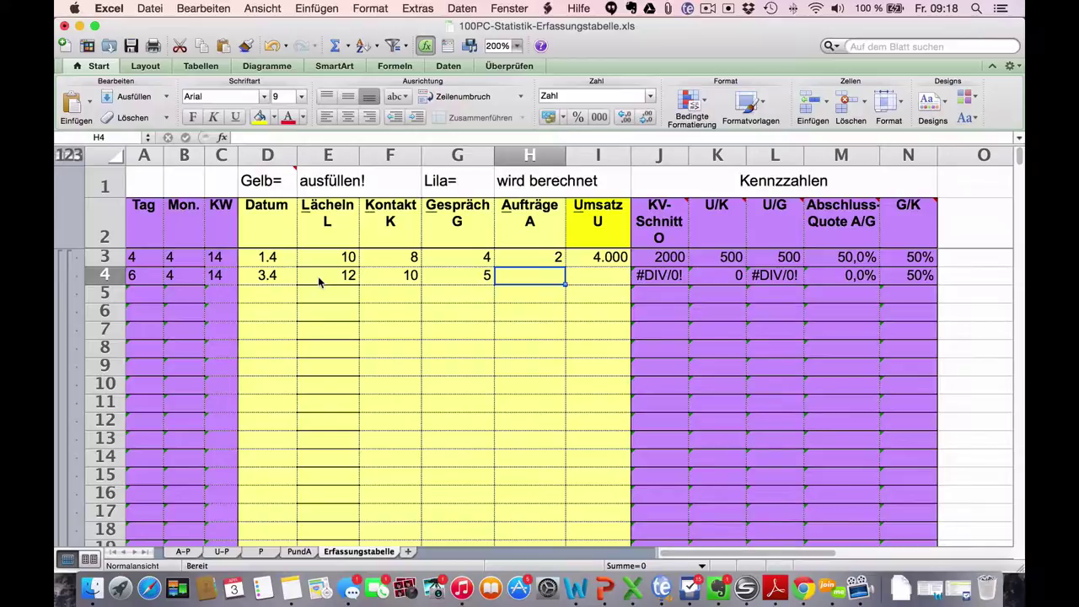
text(3)
key(Tab)
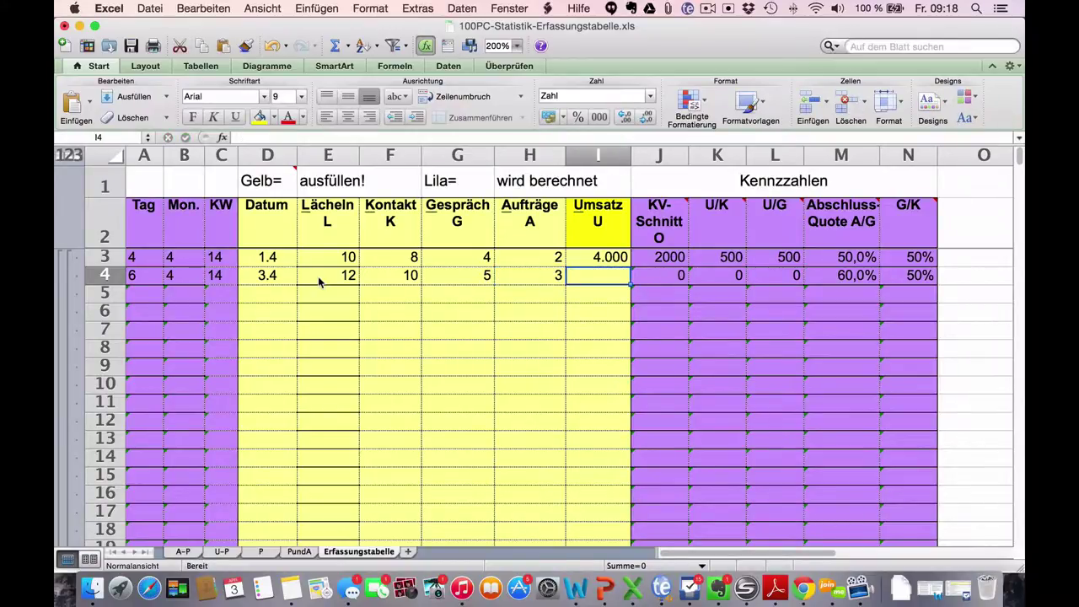
Enter 9000 as the Umsatz value in row 4
text(600)
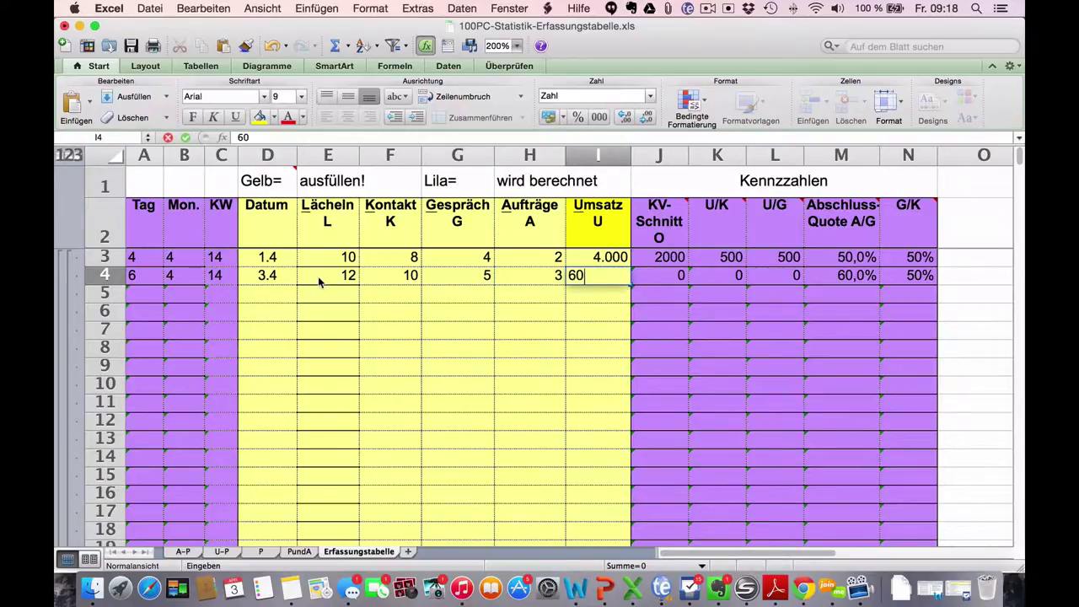
key(BackSpace)
key(BackSpace)
key(BackSpace)
text(9000)
key(Return)
key(Up)
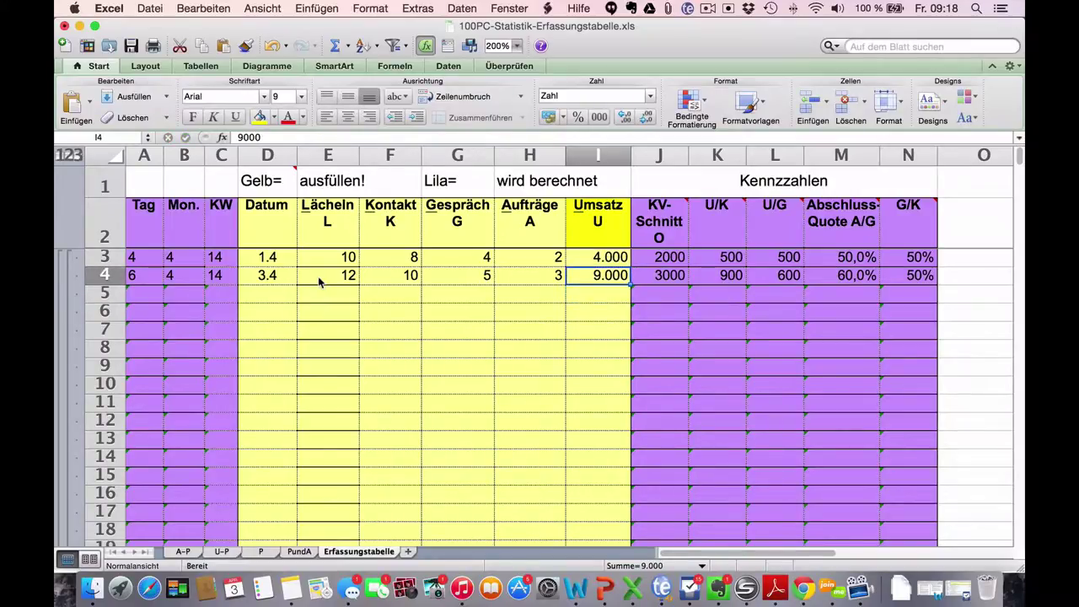
Examine how the KV-Schnitt in row 4 is calculated from the Umsatz and Aufträge cells
key(Right)
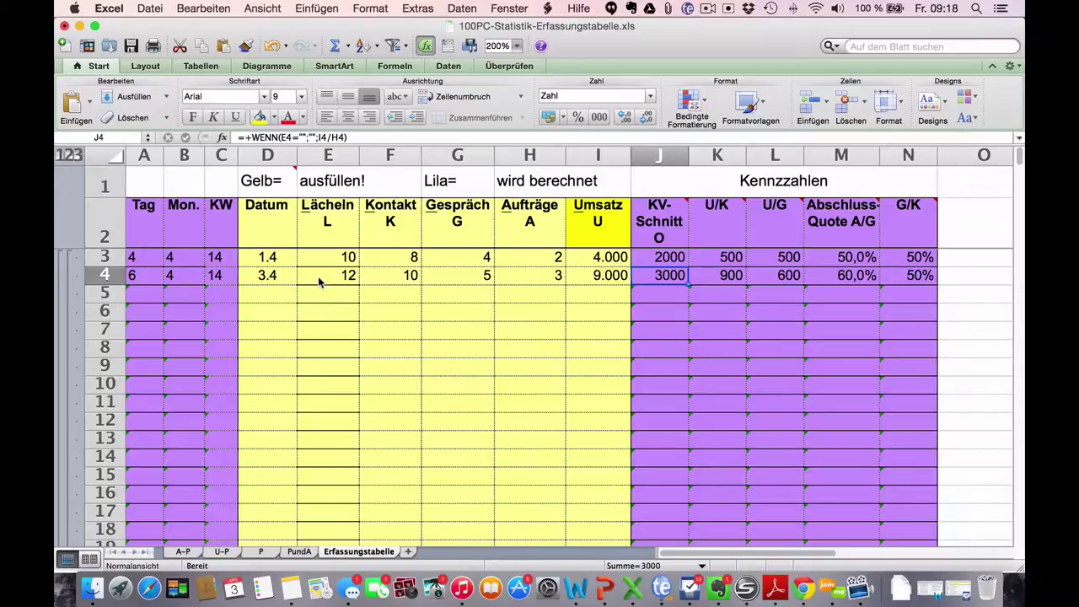
key(Left)
key(Left)
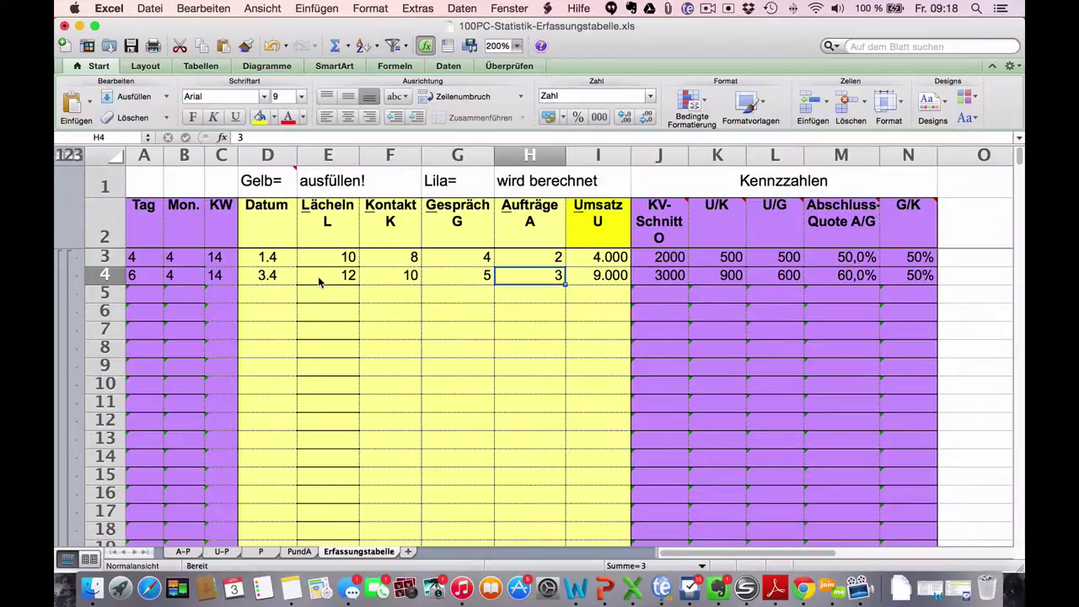
key(Right)
key(Left)
key(Right)
key(Right)
Examine the row 4 formulas for U/K, U/G and Abschluss-Quote, tracing U/K to the Umsatz and Kontakt cells
key(Right)
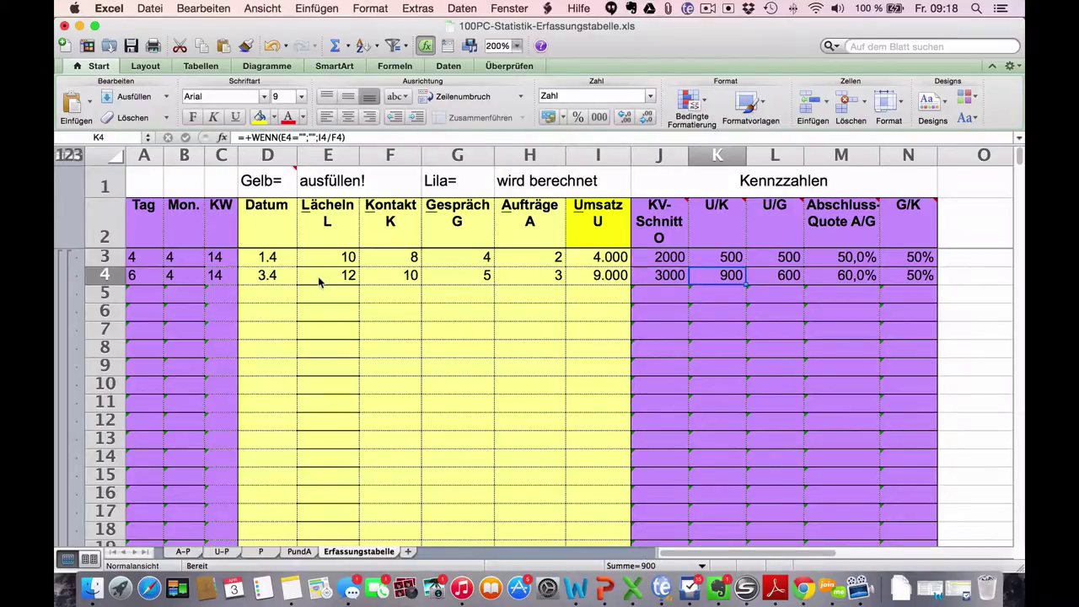
key(Left)
key(Left)
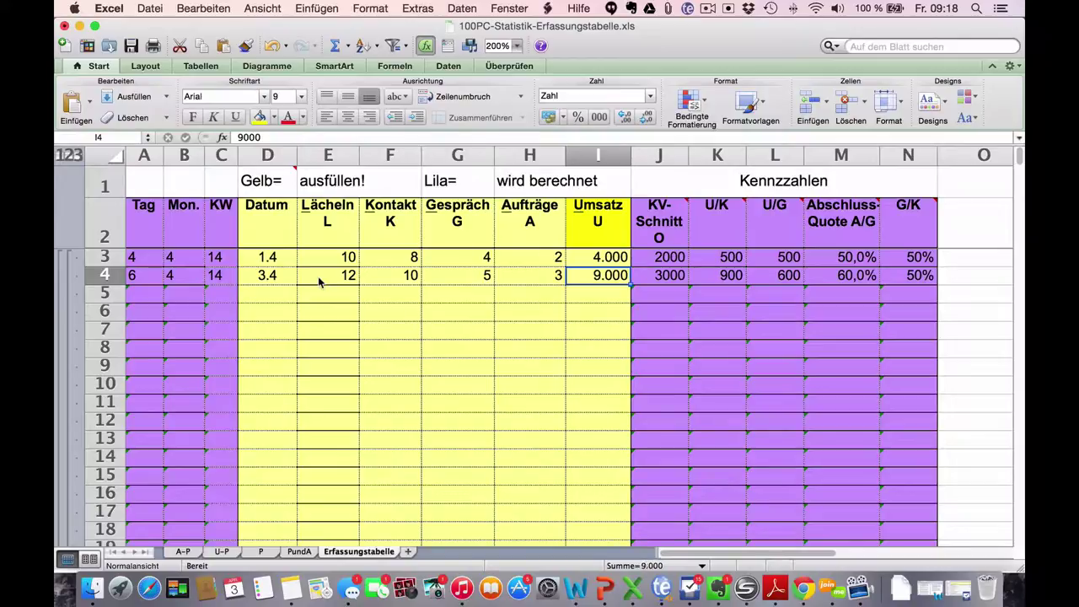
key(Left)
key(Left)
key(Left)
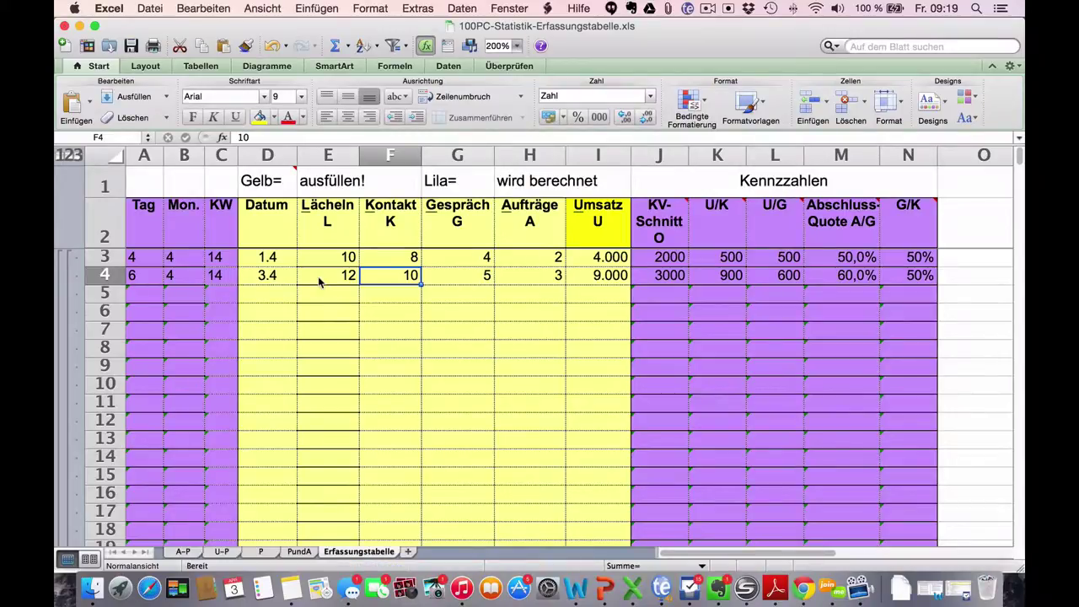
key(Right)
key(Right)
key(Right)
key(Right)
key(Right)
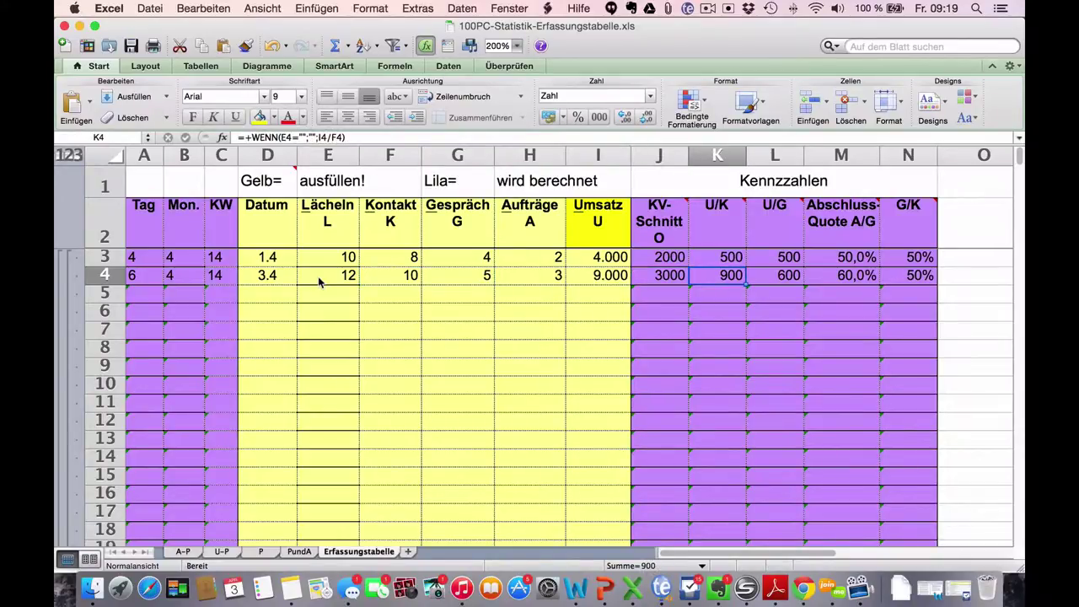
key(Right)
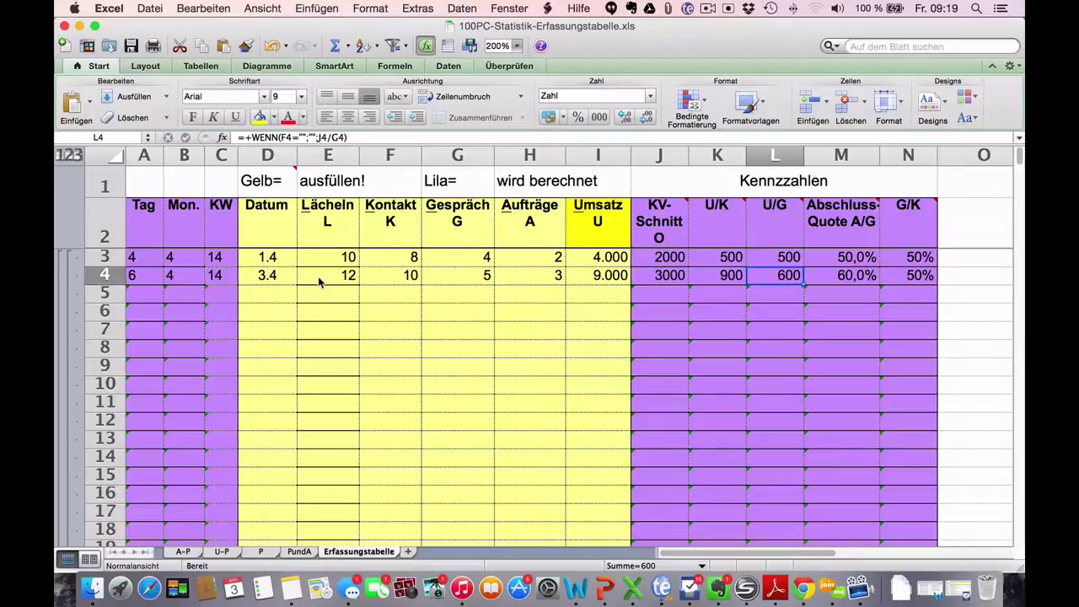
key(Right)
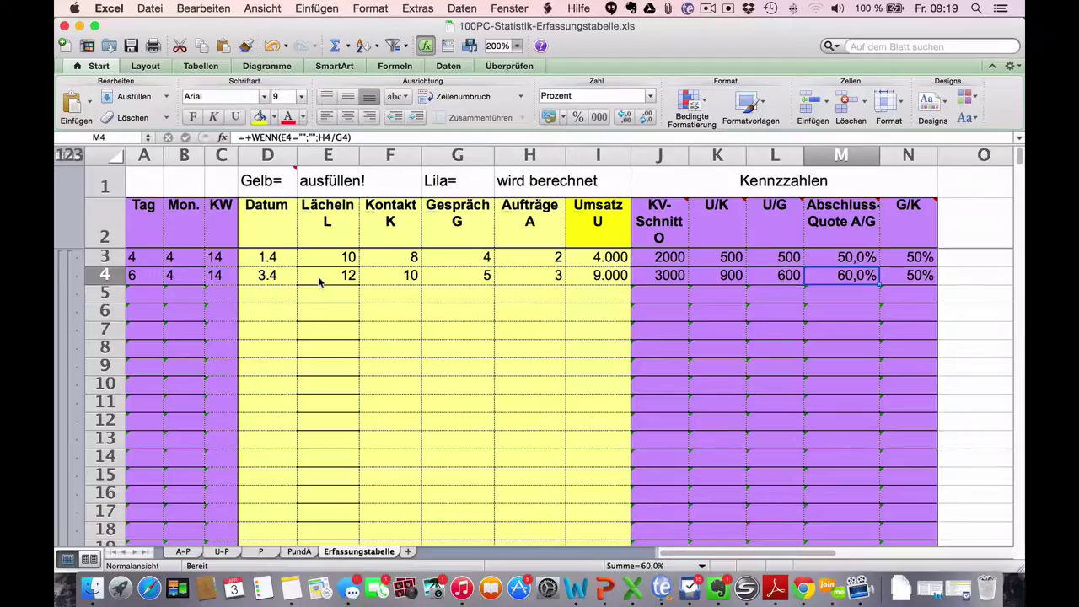
Trace the row 4 Abschluss-Quote formula back to the Aufträge and Gespräch cells it divides
key(Left)
key(Left)
key(Left)
key(Left)
key(Left)
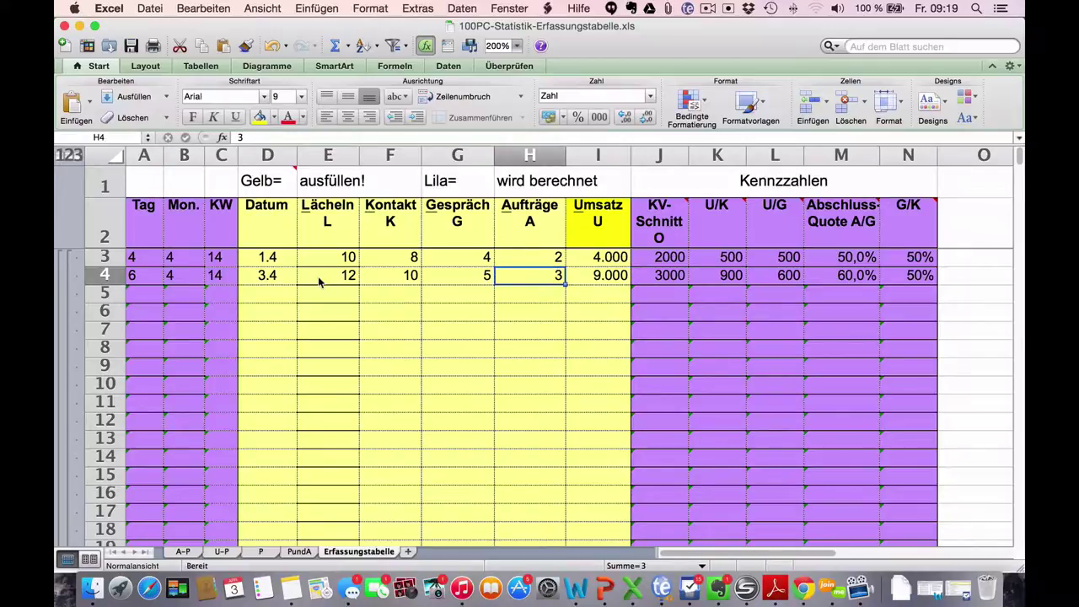
key(Left)
Examine the G/K formula in row 4 and compare it with the G/K cell in row 3
key(Right)
key(Right)
key(Right)
key(Right)
key(Right)
key(Right)
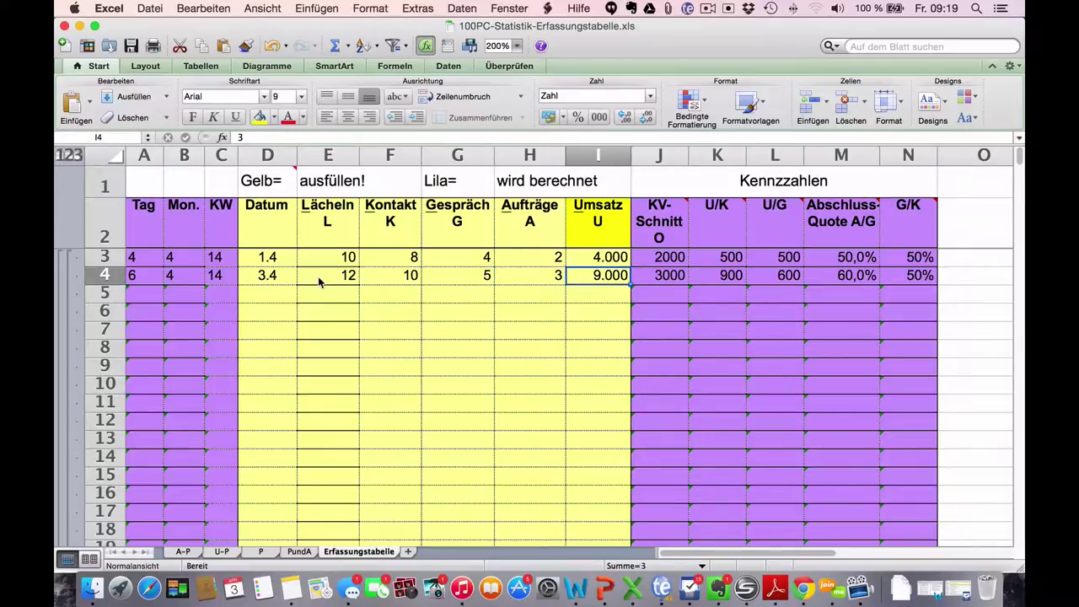
key(Right)
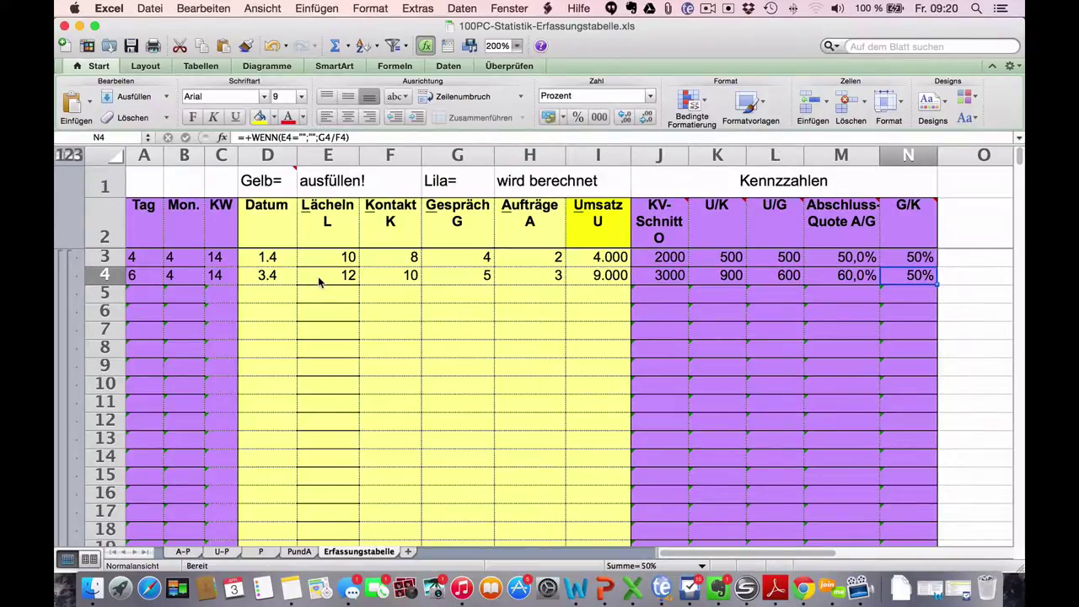
key(Up)
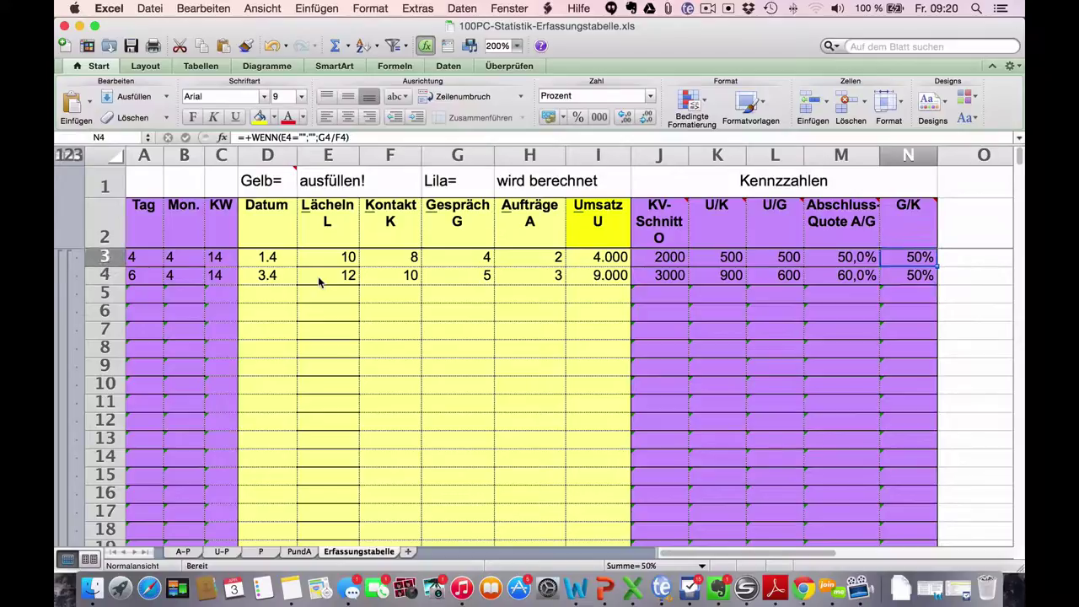
key(Down)
Trace the row 4 G/K figure back to the Gespräch and Kontakt cells it is calculated from
key(Left)
key(Left)
key(Left)
key(Left)
key(Left)
key(Left)
key(Left)
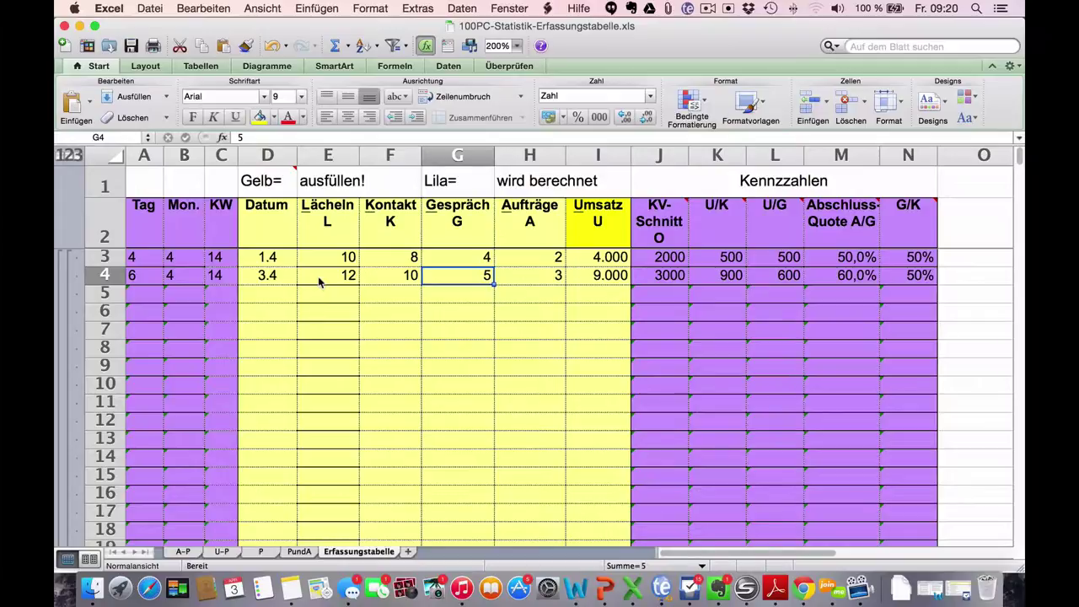
key(Left)
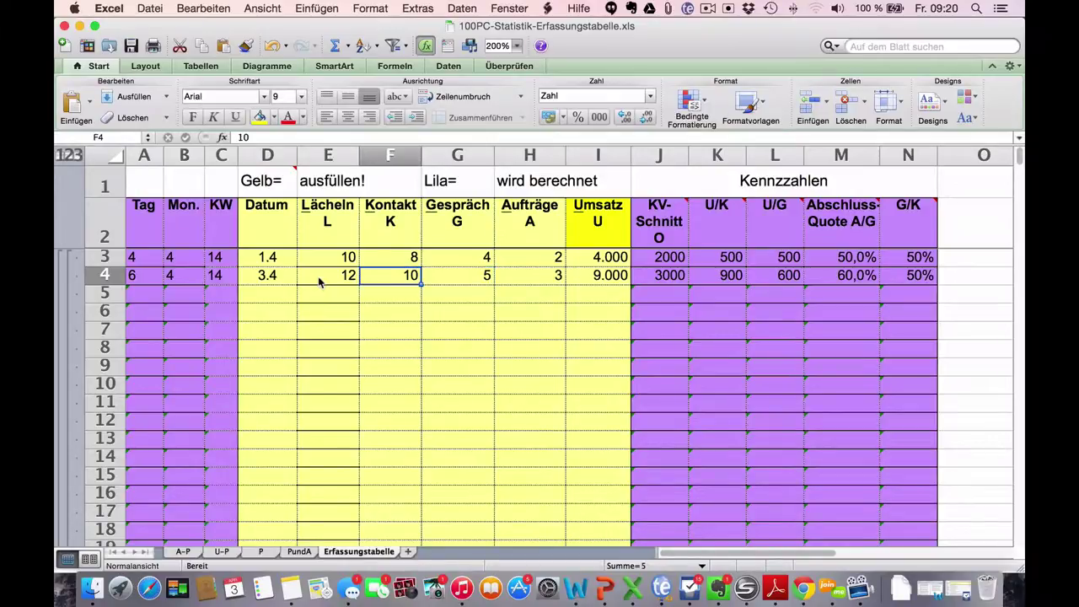
key(Right)
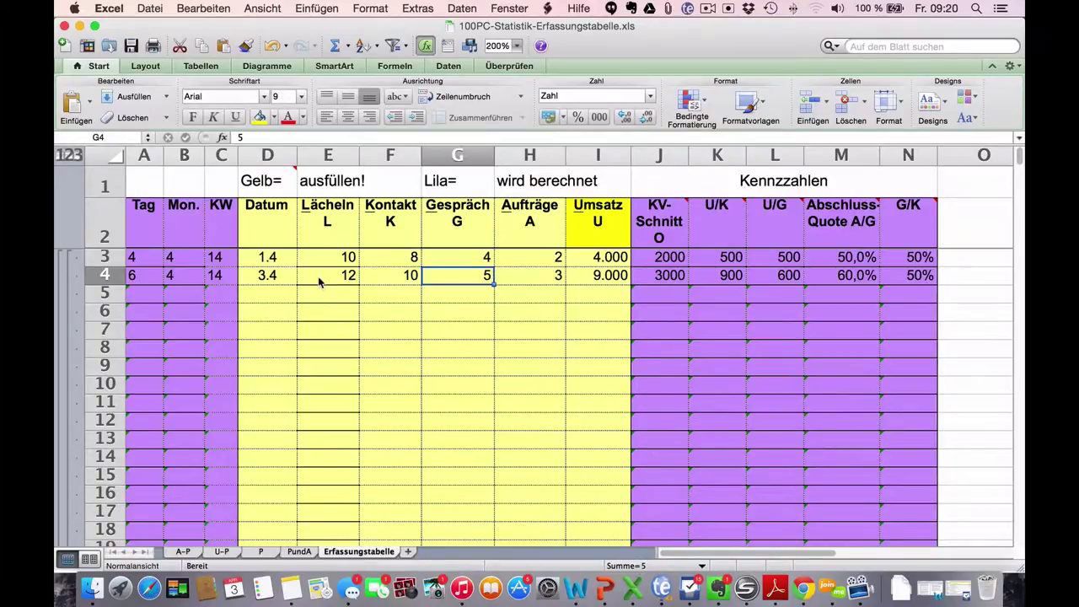
Enter the date 4.04.2015 under Datum in row 5
key(Left)
key(Left)
key(Left)
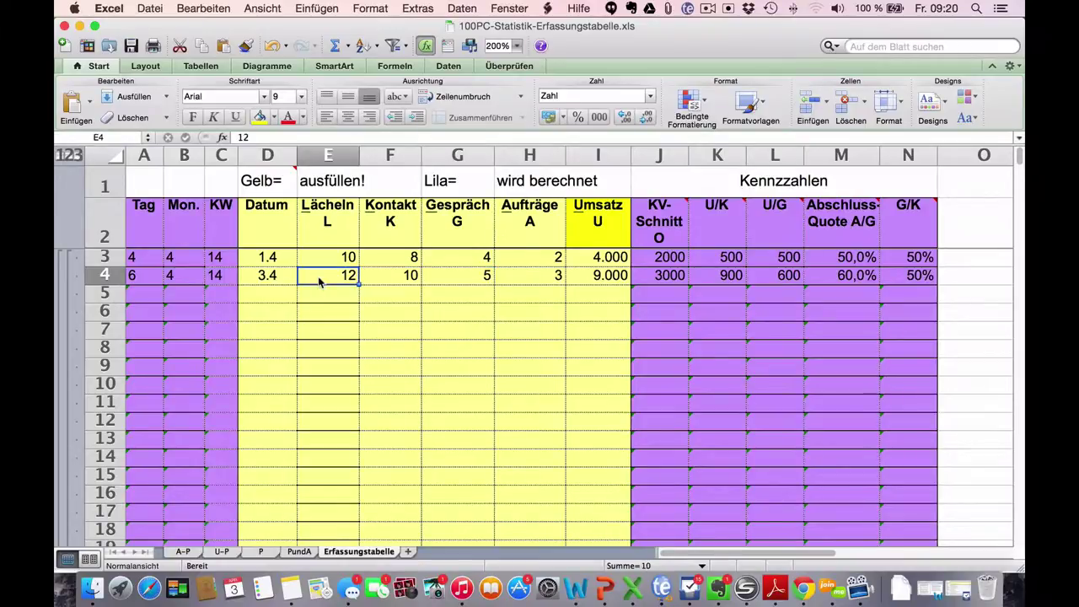
key(Down)
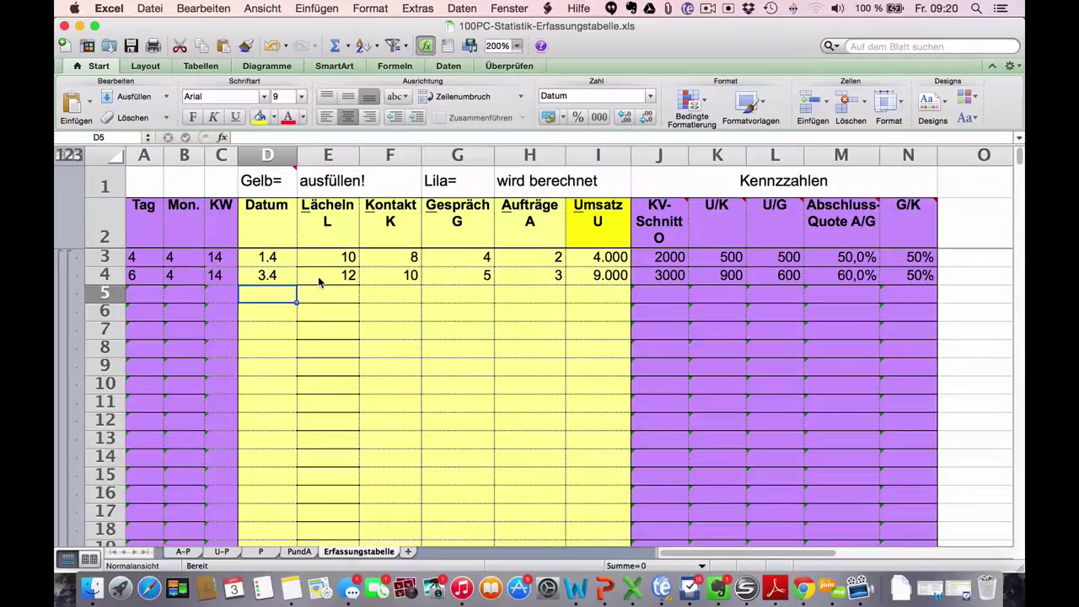
text(4.04)
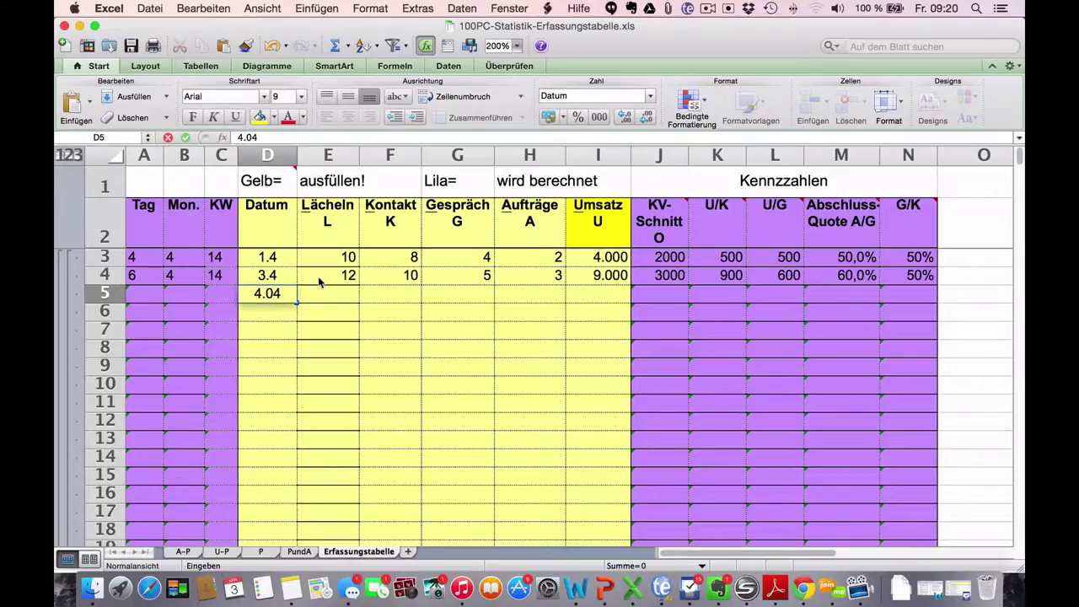
text(.2015)
key(Return)
Enter 10 under Lächeln in row 5 so that the row's calculated fields fill in
key(Up)
key(Right)
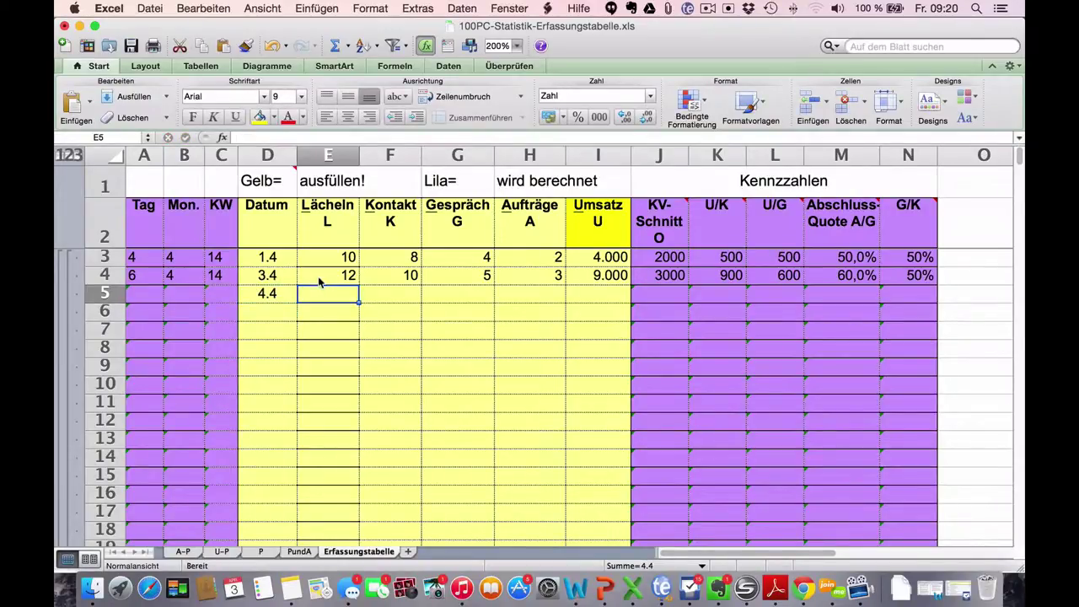
text(10)
key(Tab)
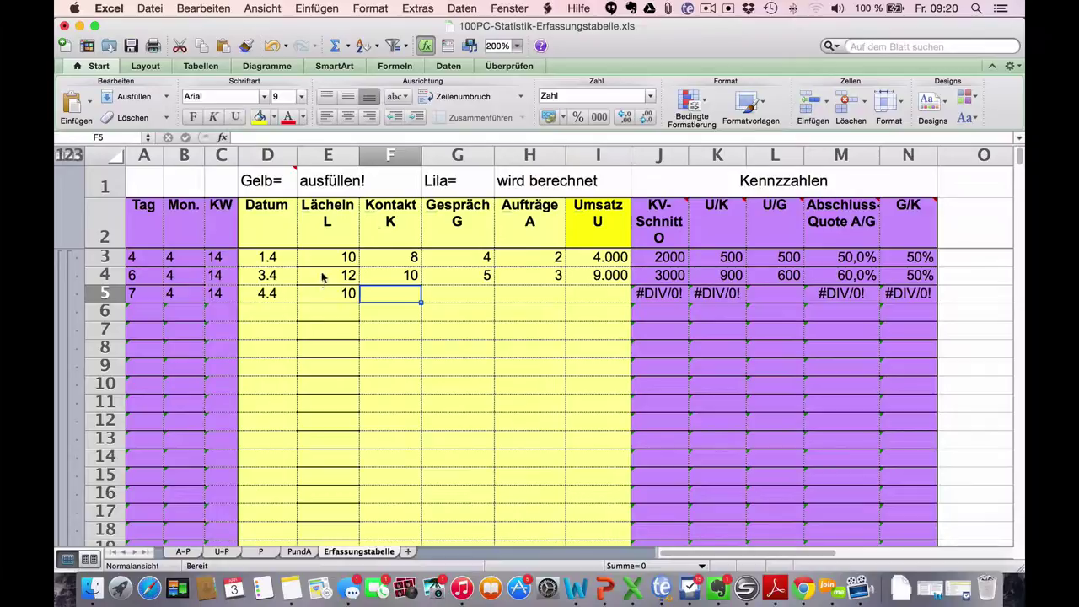
click(705, 9)
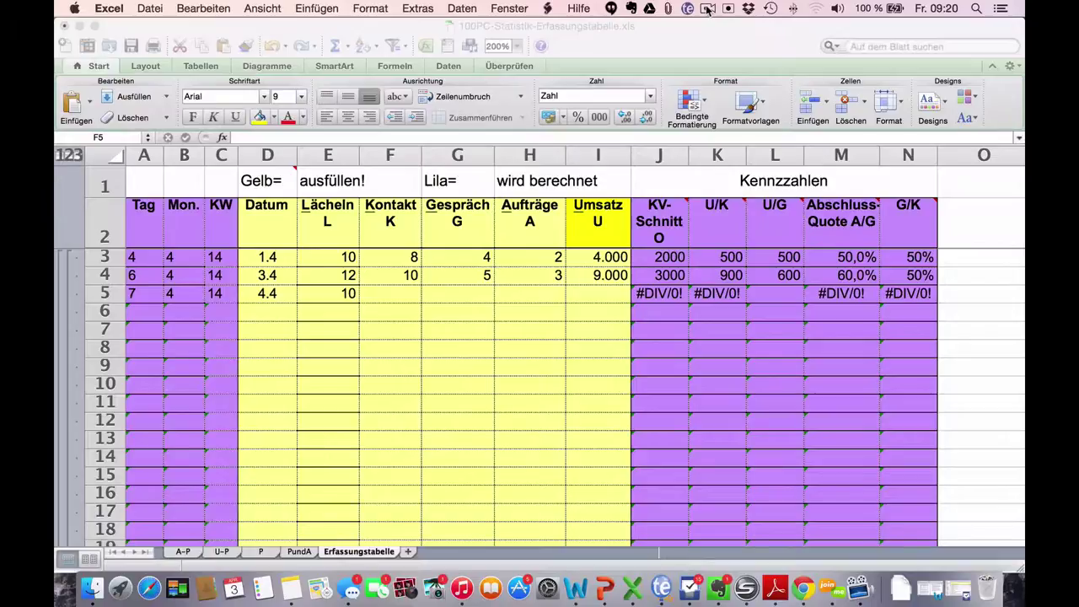
click(709, 10)
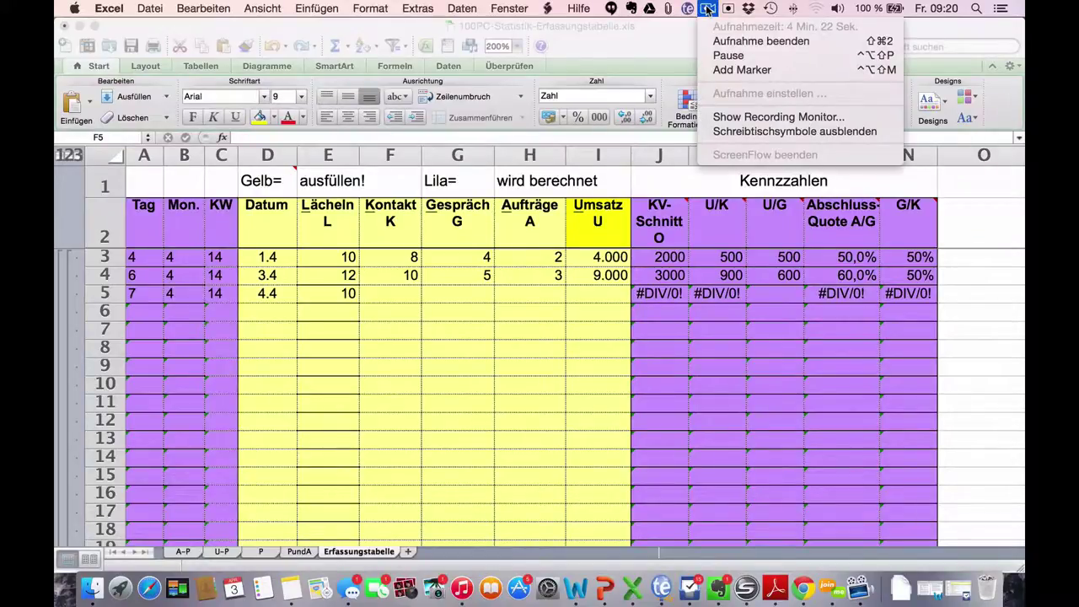